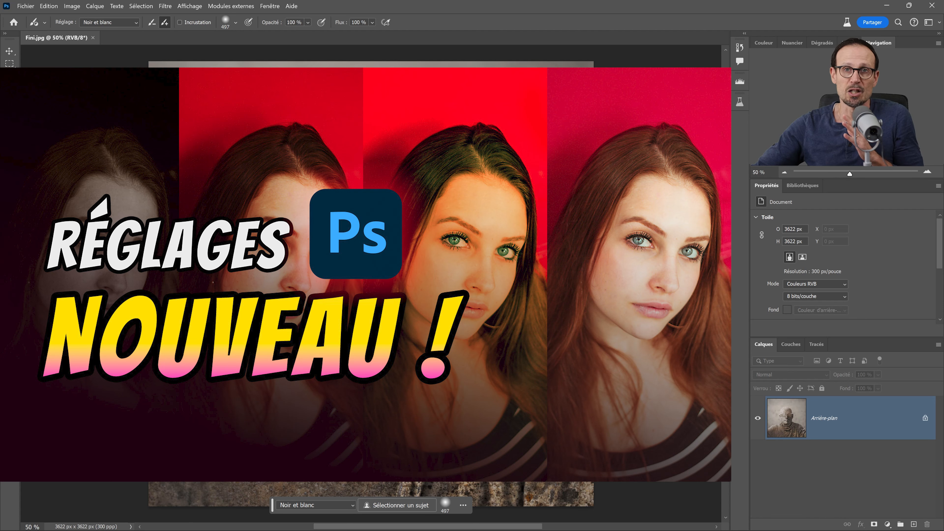
Step: Add a Teinte/Saturation adjustment layer above the background and colorize it with hue 49 and saturation 17
left_click(578, 126)
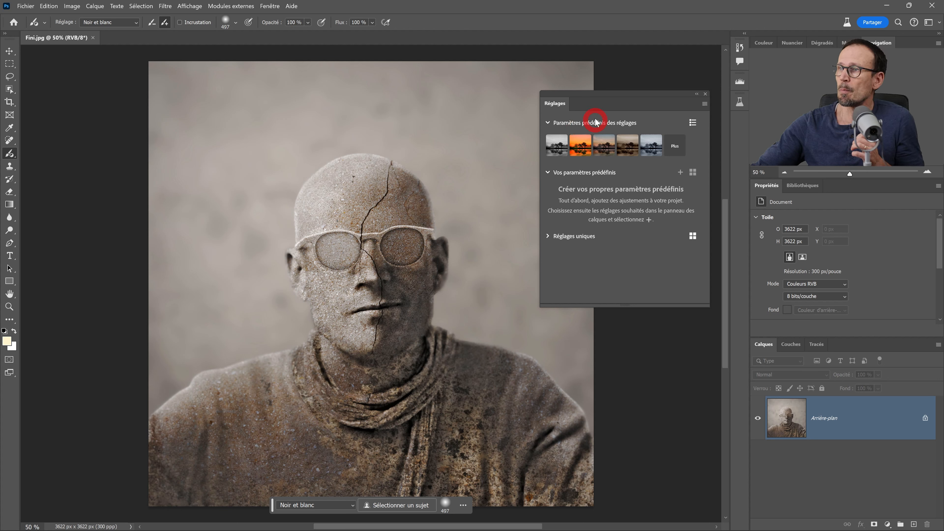
left_click_drag(621, 95, 623, 76)
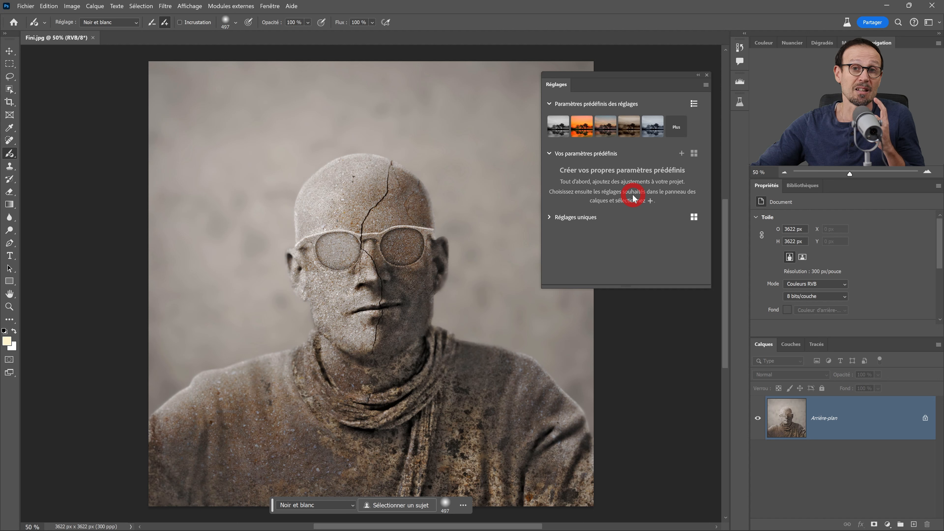
left_click(887, 524)
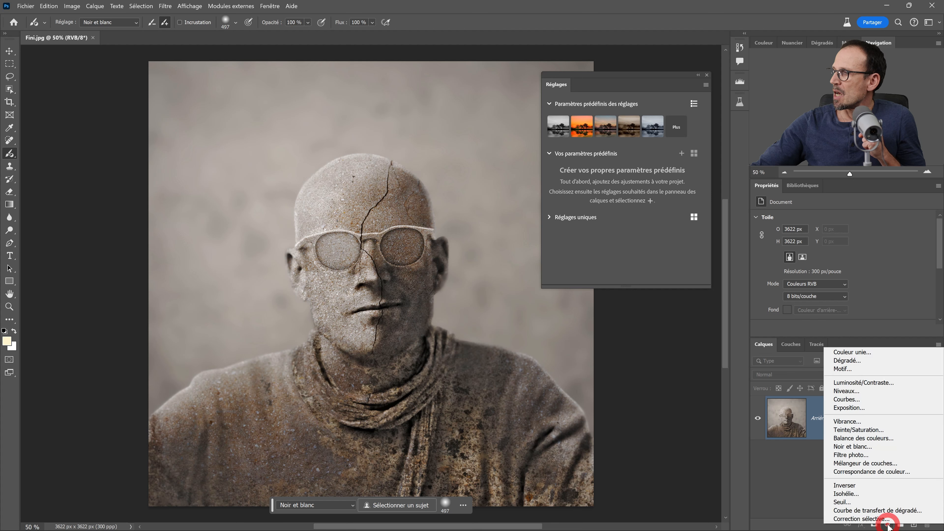
left_click(859, 430)
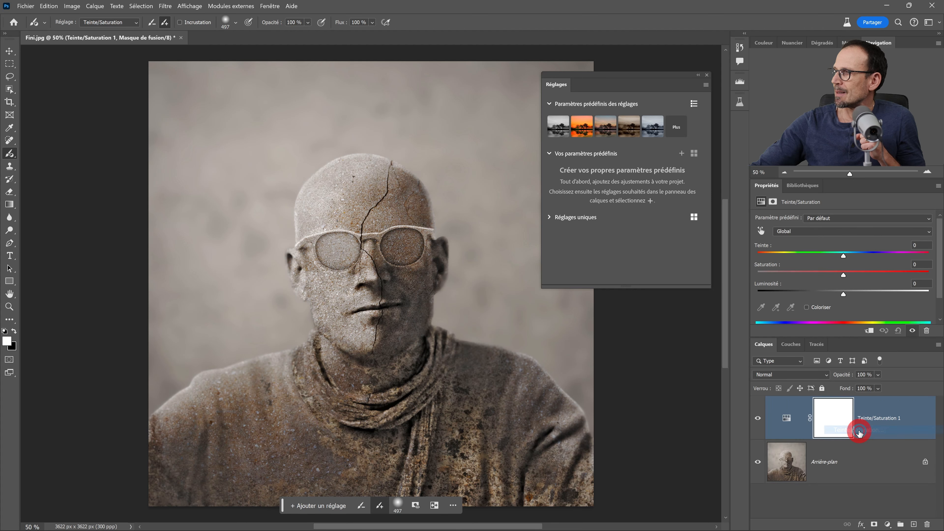
left_click(807, 307)
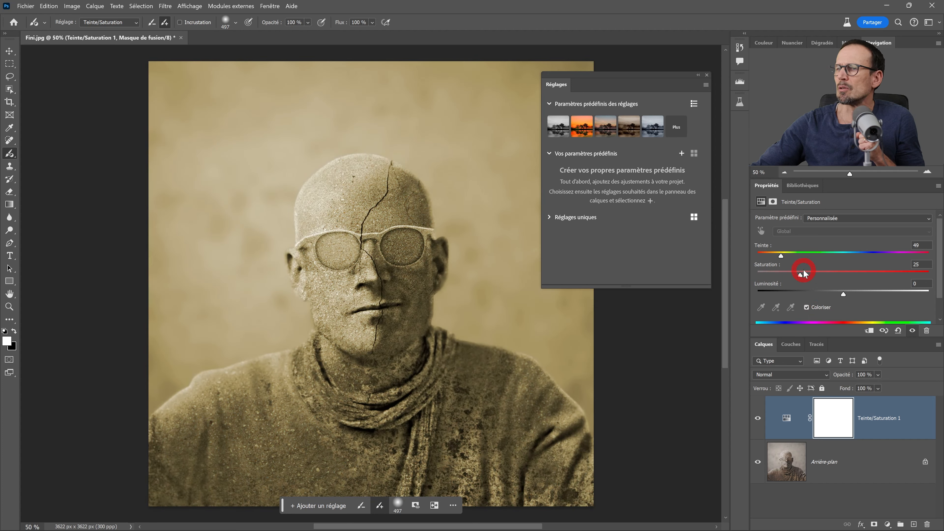
left_click_drag(803, 271, 789, 277)
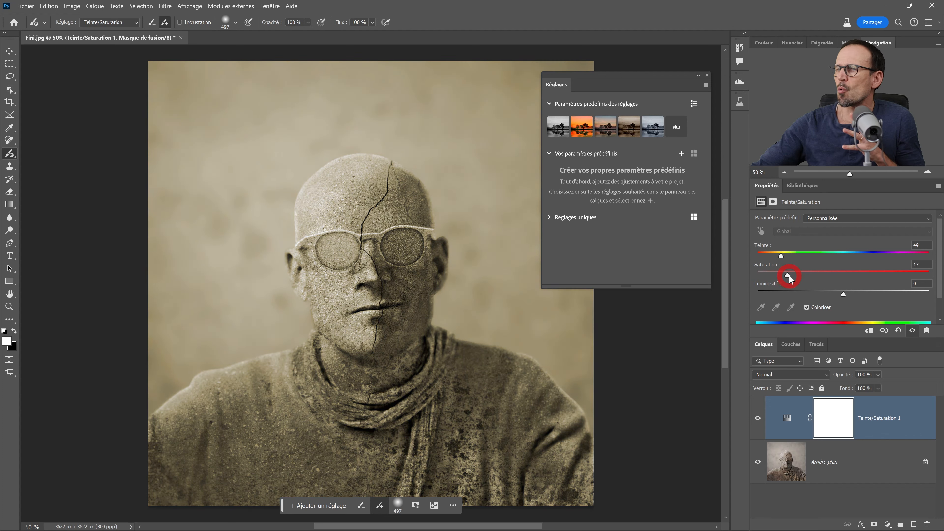
Step: Add a Courbes adjustment layer and shape a gentle S-curve that slightly darkens the shadows and brightens the highlights
left_click_drag(888, 524, 854, 398)
left_click(824, 335)
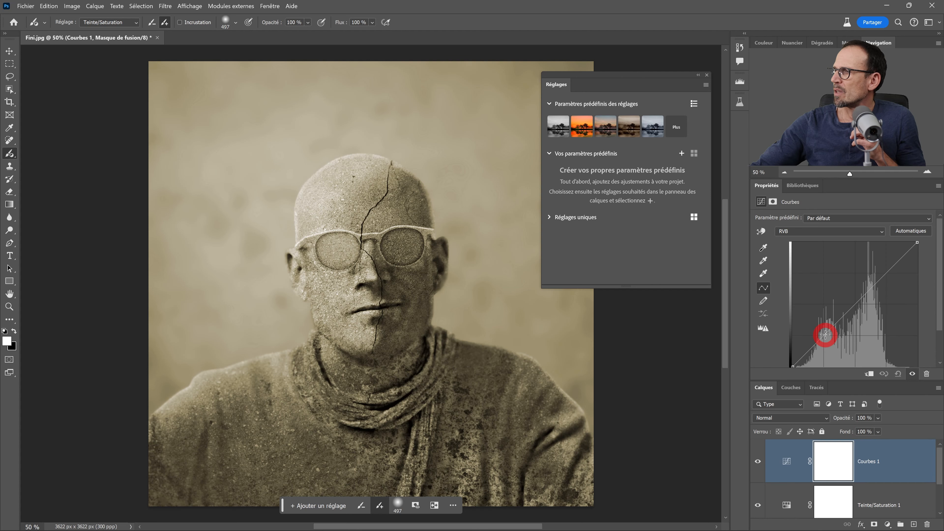
left_click_drag(824, 335, 828, 341)
left_click_drag(878, 288, 875, 277)
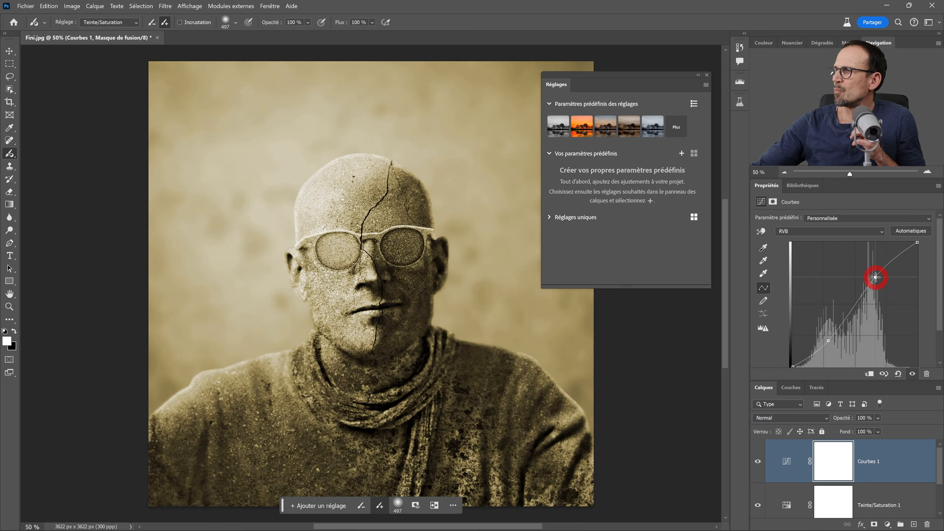
left_click(833, 319)
left_click_drag(828, 340, 826, 336)
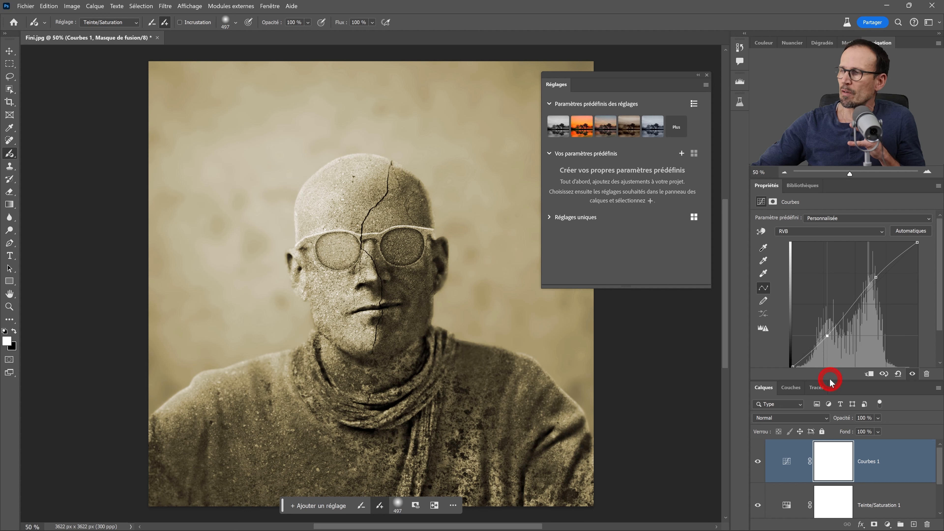
Step: Save the Courbes 1 and Teinte/Saturation 1 layers together as a custom adjustment preset named "Sépia contrasté"
left_click_drag(839, 378, 843, 300)
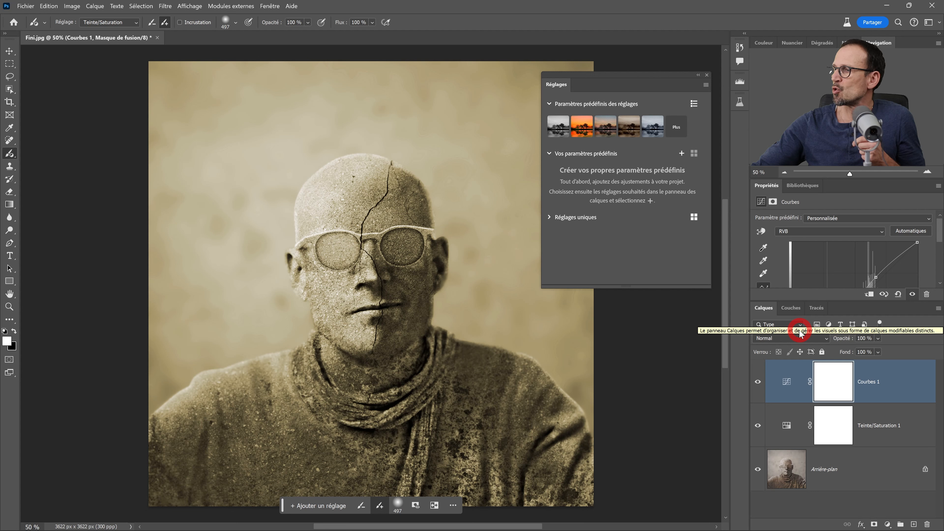
left_click(899, 422, "shift")
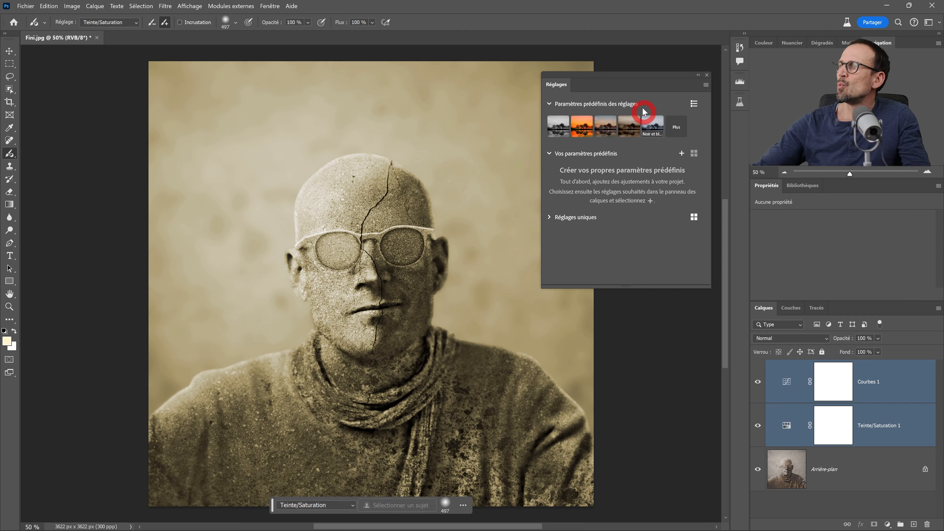
left_click_drag(643, 76, 635, 79)
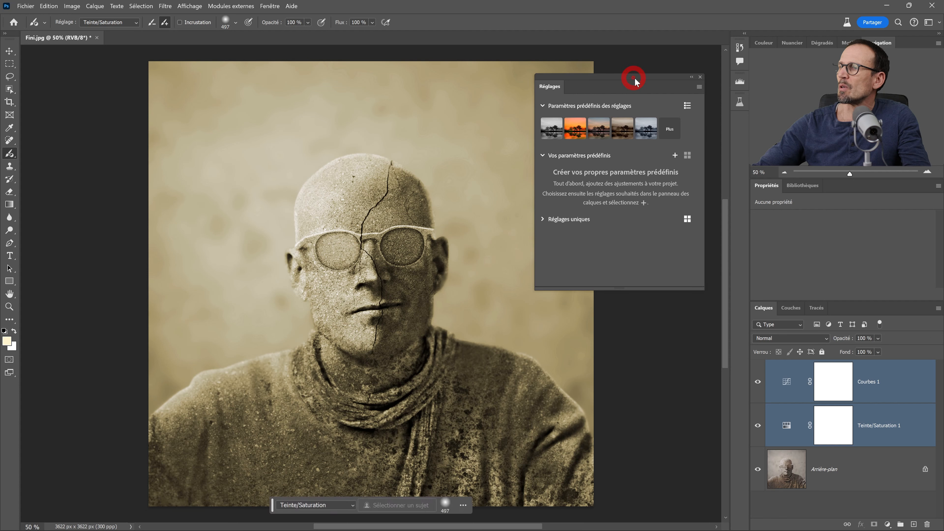
left_click(676, 156)
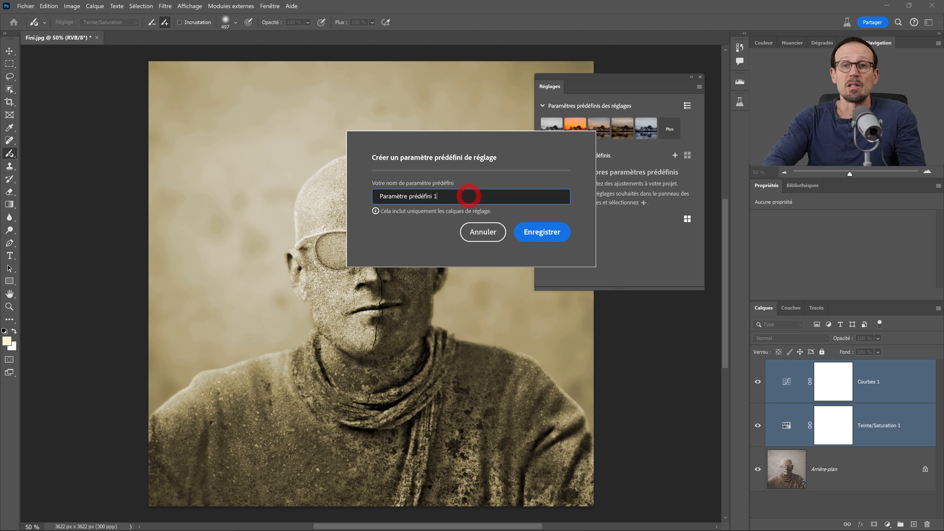
key("BackSpace")
key("BackSpace")
key("BackSpace")
key("BackSpace")
key("BackSpace")
key("BackSpace")
key("BackSpace")
key("BackSpace")
key("BackSpace")
key("BackSpace")
key("BackSpace")
key("BackSpace")
key("BackSpace")
key("BackSpace")
key("BackSpace")
key("BackSpace")
key("BackSpace")
key("BackSpace")
key("BackSpace")
key("BackSpace")
type("Sépia contrasté")
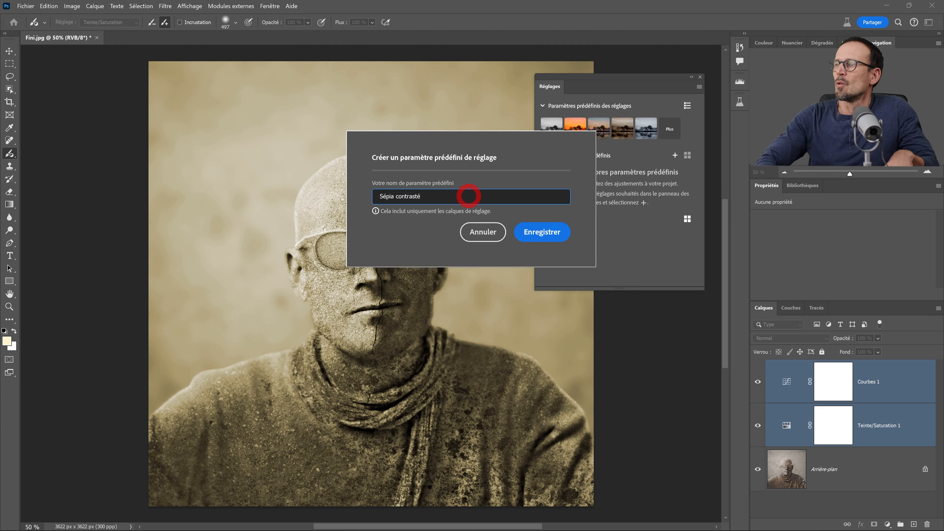
left_click(536, 229)
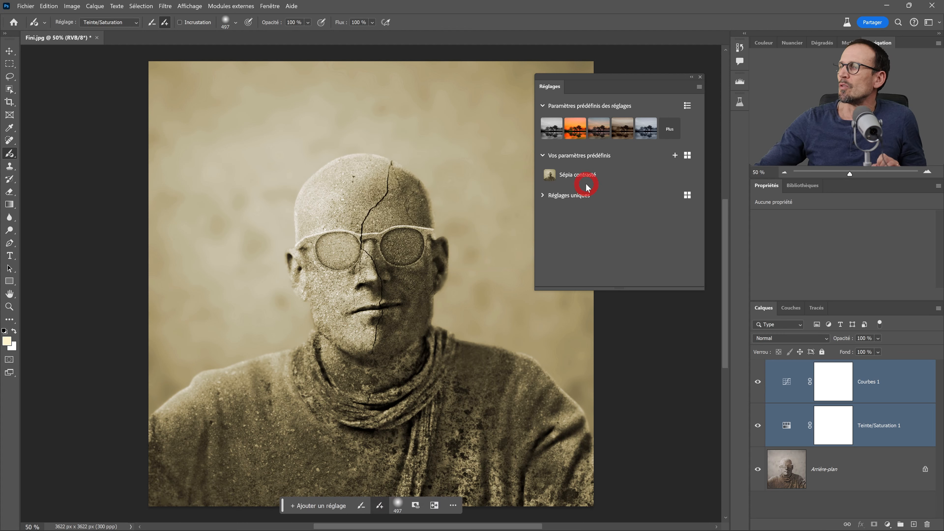
Step: Delete both adjustment layers, apply the saved Sépia contrasté preset to the image, and select the resulting group's mask
mouse_move(564, 181)
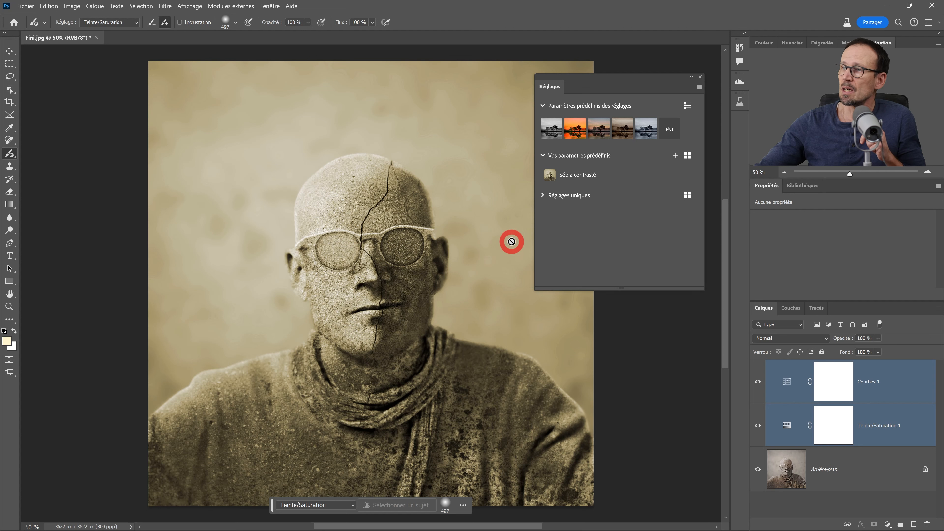
left_click_drag(910, 415, 926, 524)
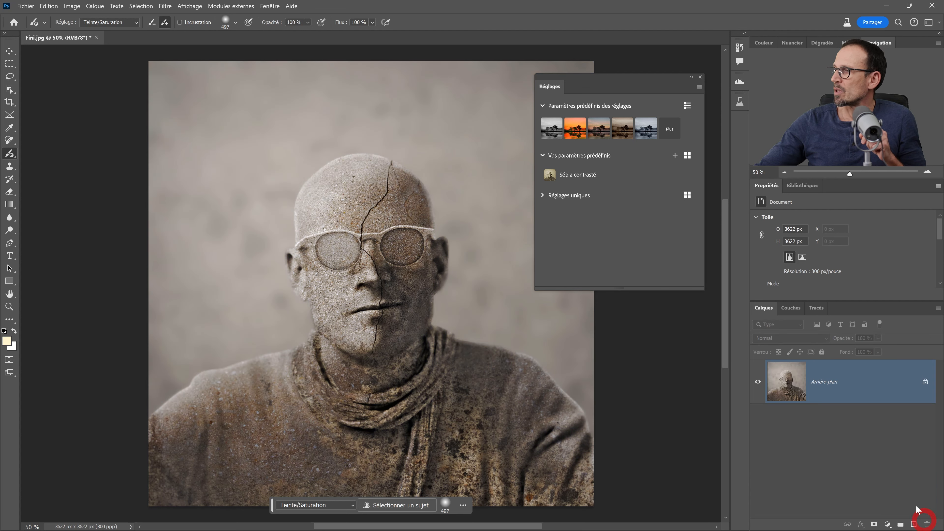
left_click(580, 179)
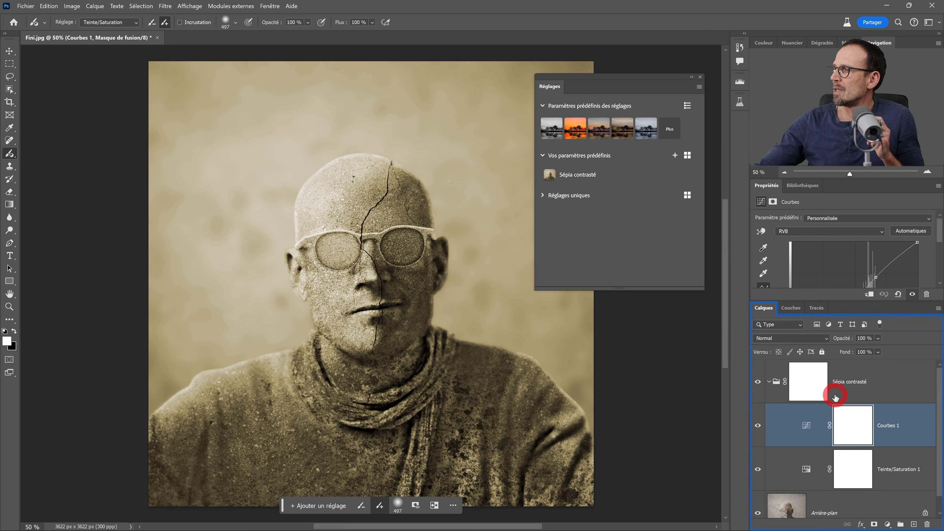
left_click(854, 383)
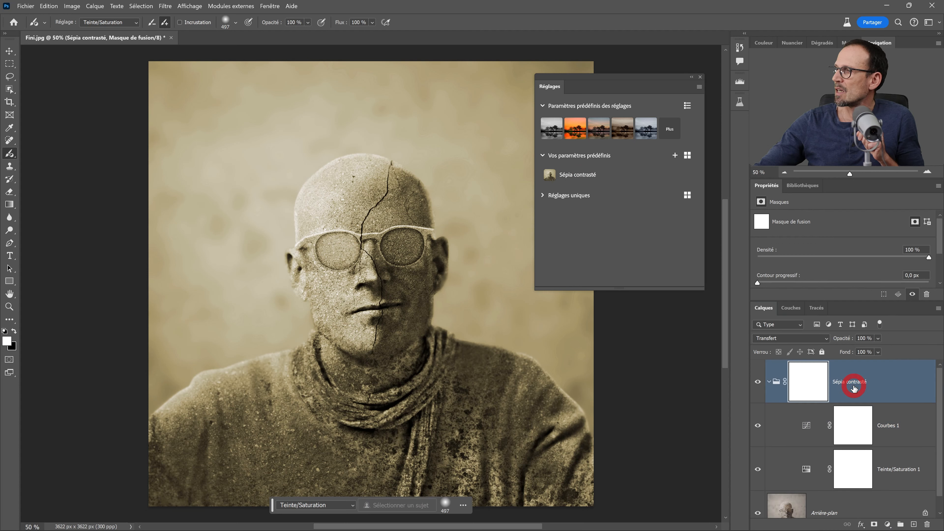
left_click(810, 383)
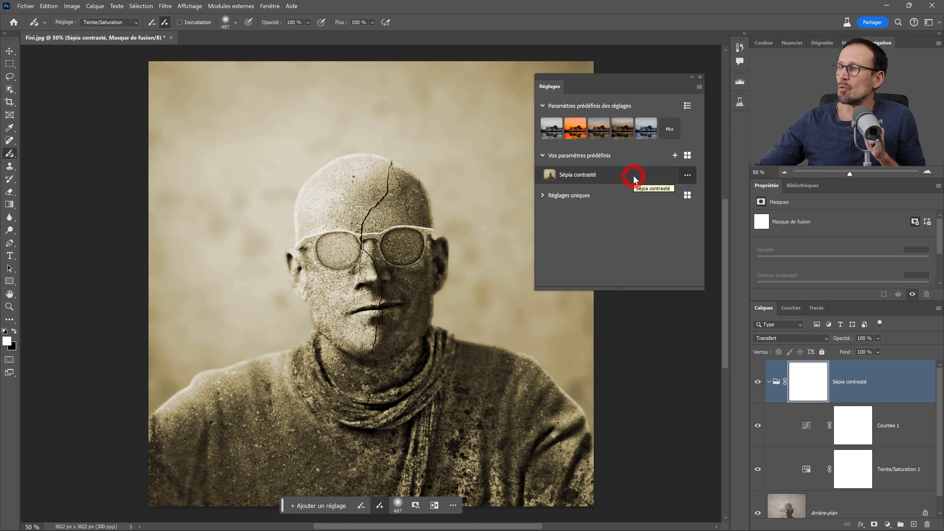
Step: Examine the management and export options of the Sépia contrasté preset and the command for importing presets
left_click(687, 176)
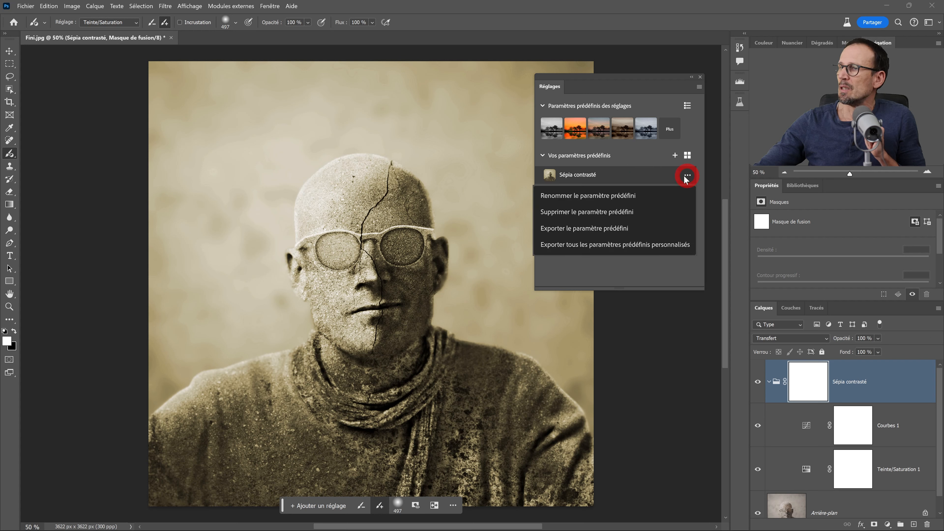
left_click(621, 229)
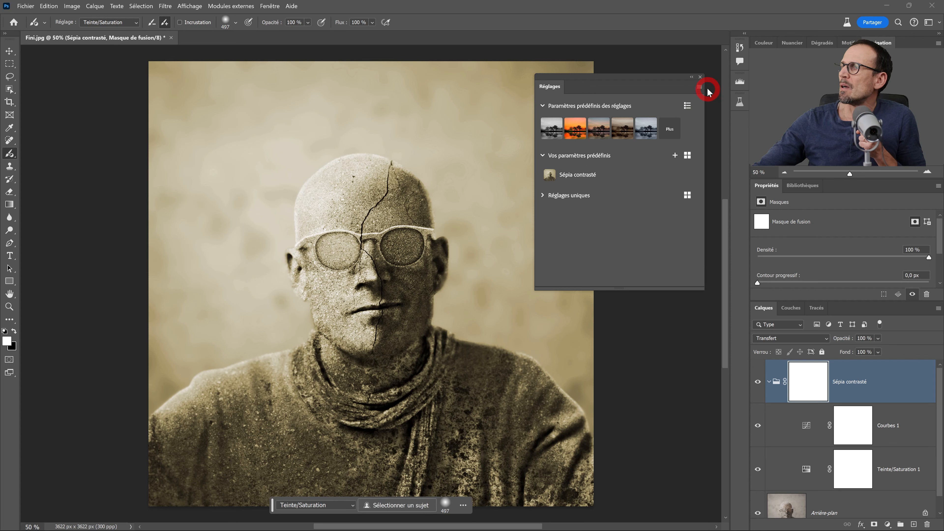
left_click(699, 86)
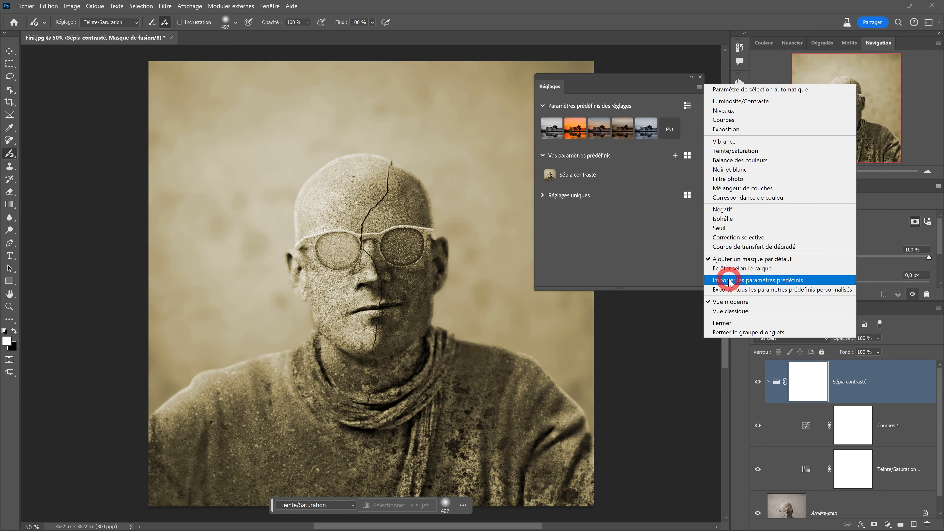
left_click(621, 245)
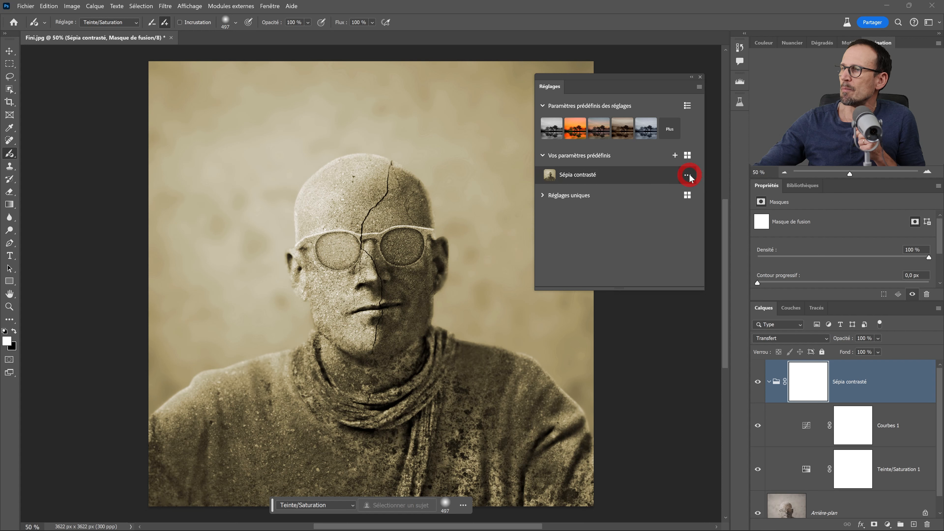
left_click(686, 175)
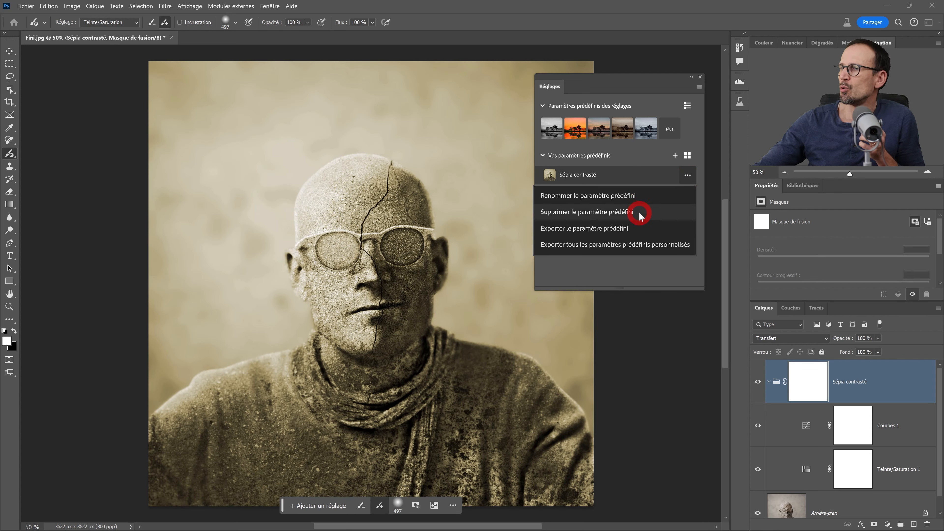
left_click(643, 245)
Step: Darken the image strongly with the Courbes 1 layer by lowering the curve's white point and pulling its midtones down
left_click(843, 391)
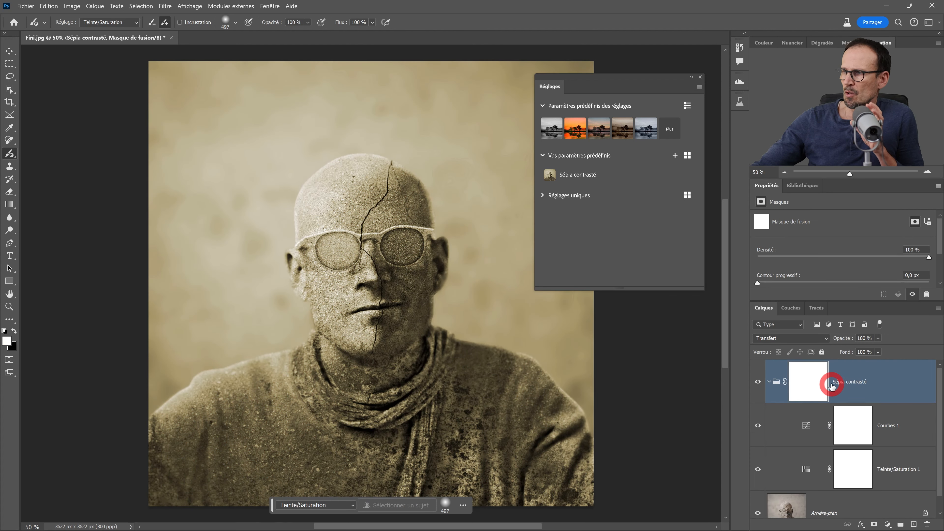
left_click(853, 428)
left_click(811, 428)
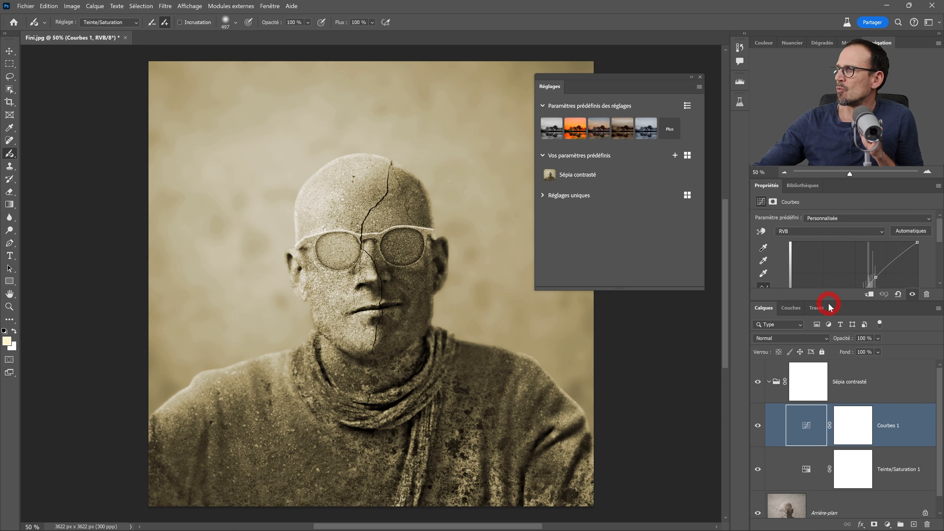
left_click_drag(828, 301, 836, 373)
left_click_drag(875, 277, 941, 346)
left_click_drag(862, 327, 845, 347)
left_click_drag(918, 245, 923, 308)
left_click_drag(845, 348, 847, 356)
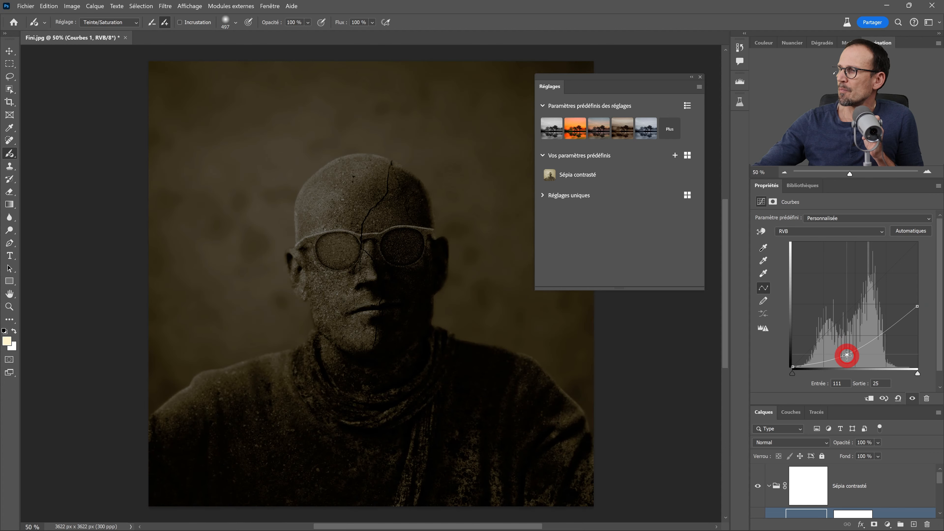
Step: Draw a large circular selection around the man's head and upper chest, and invert it to target the image edges
left_click(850, 394)
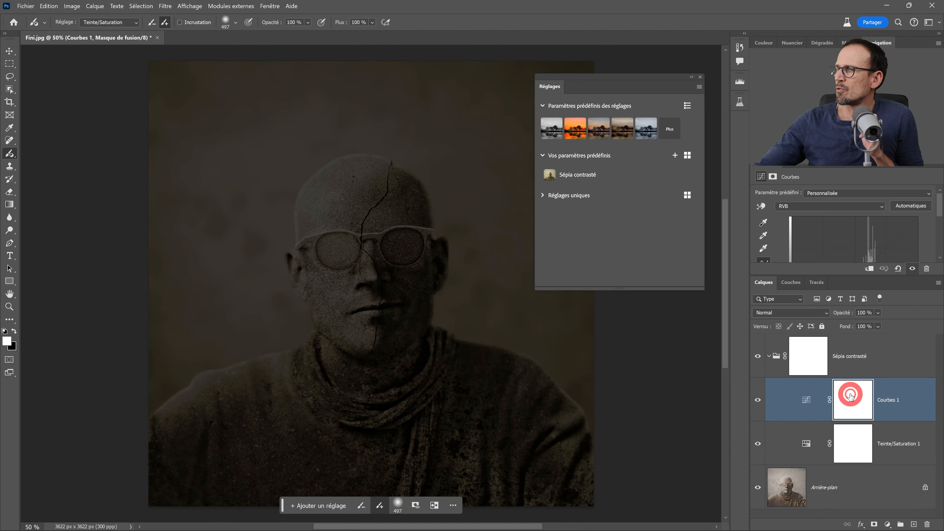
left_click(10, 64)
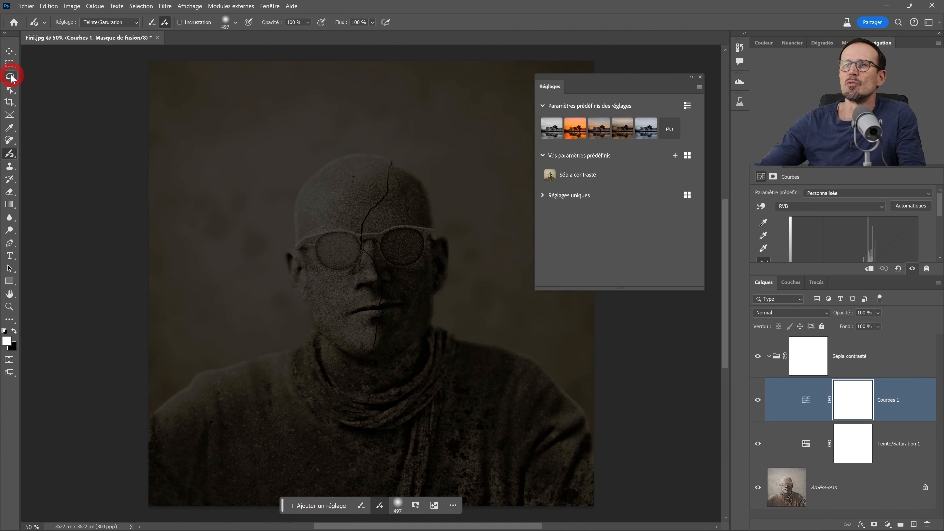
mouse_move(241, 164)
left_mouse_down()
mouse_move(552, 437)
mouse_move(655, 488)
left_mouse_up()
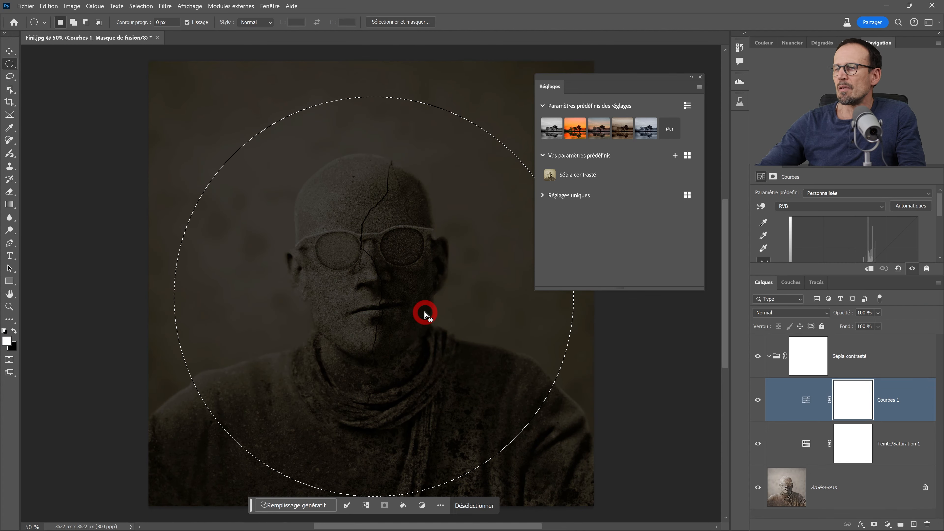
left_click(365, 506)
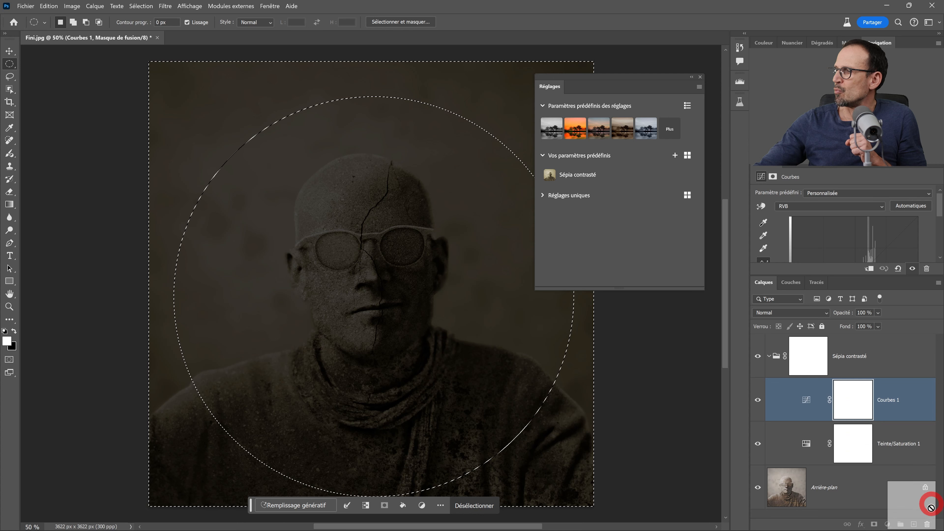
Step: Replace the Courbes 1 layer mask with one made from the inverted selection, and feather it by 201,3 px
left_click(926, 522)
left_click(429, 207)
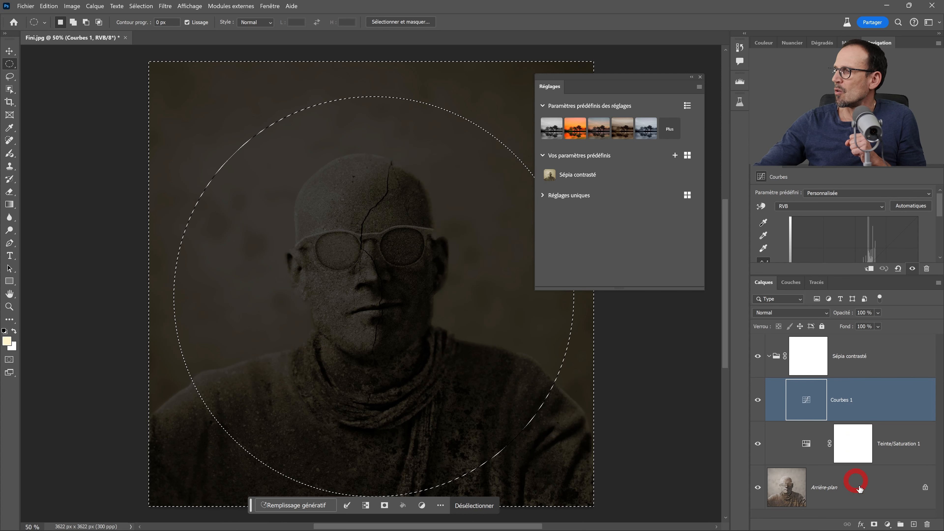
left_click(873, 524)
left_click_drag(762, 252, 898, 258)
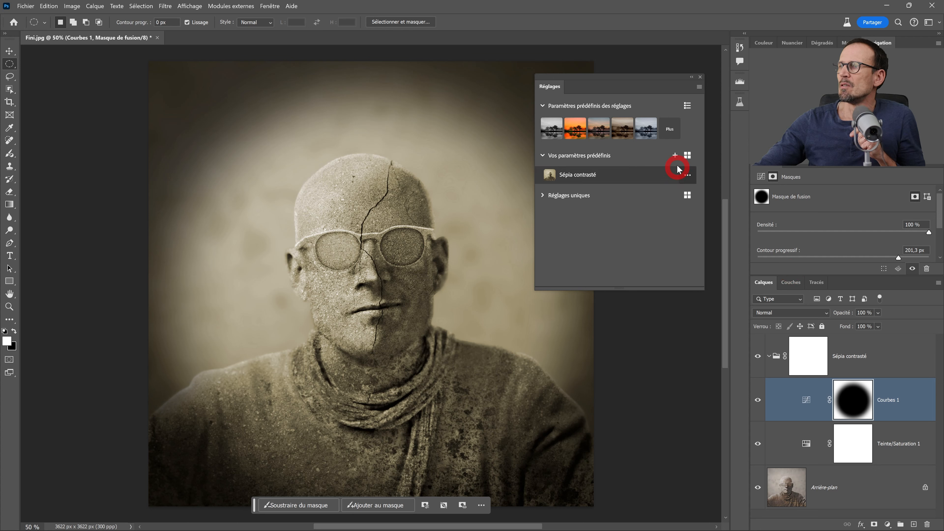
left_click(879, 359)
left_click(895, 403)
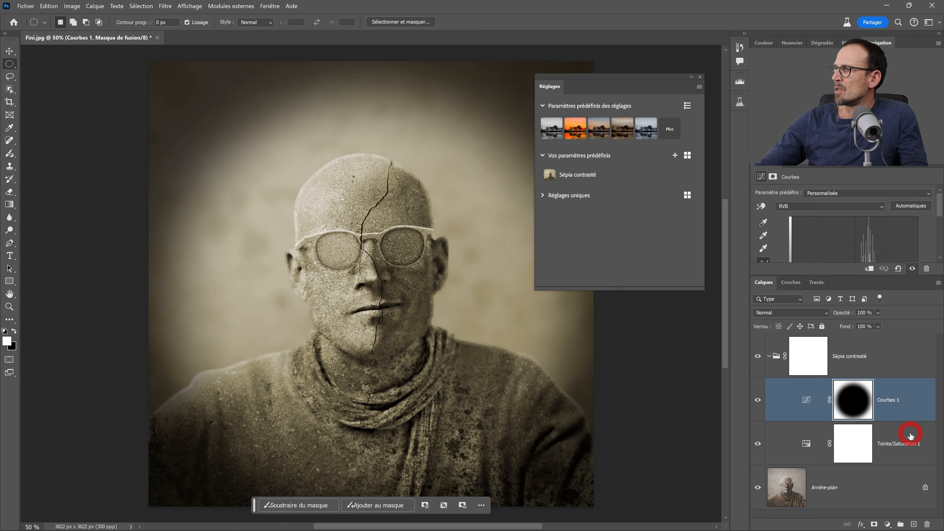
Step: Save the Courbes 1 and Teinte/Saturation 1 layers together as a custom adjustment preset named Sépia et vignattage
left_click(906, 433)
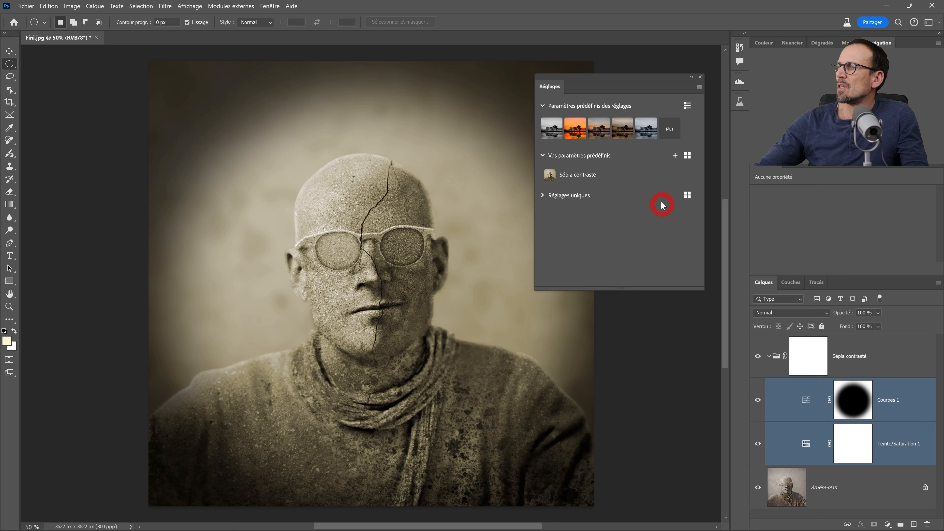
left_click(674, 155)
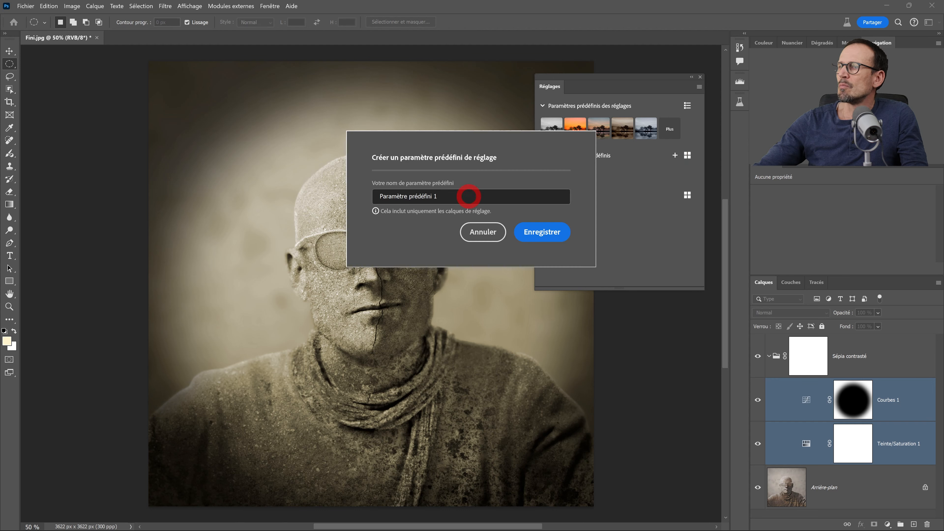
left_click_drag(468, 196, 328, 195)
key("BackSpace")
type("Sépia et vignattage")
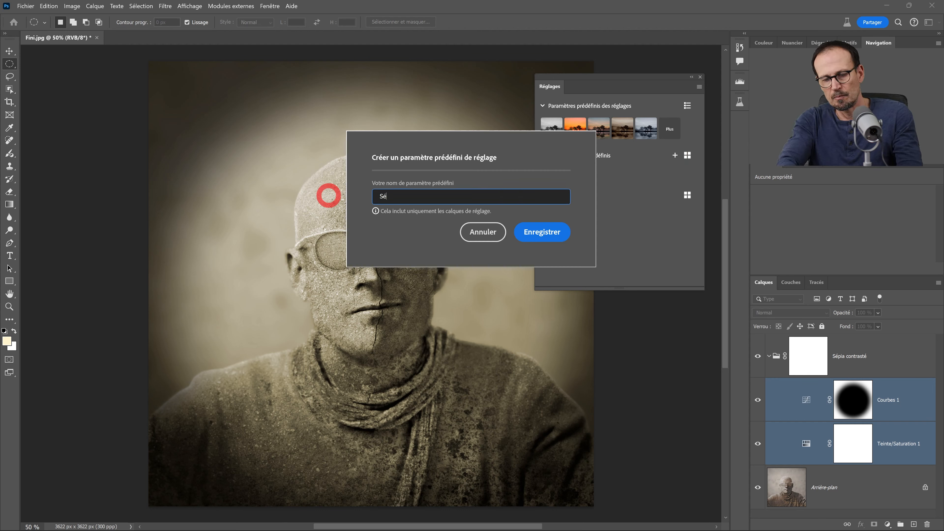
key("Return")
Step: Delete the Sépia contrasté group and apply the custom Sépia et vignattage preset to the original image
left_click_drag(869, 357, 926, 523)
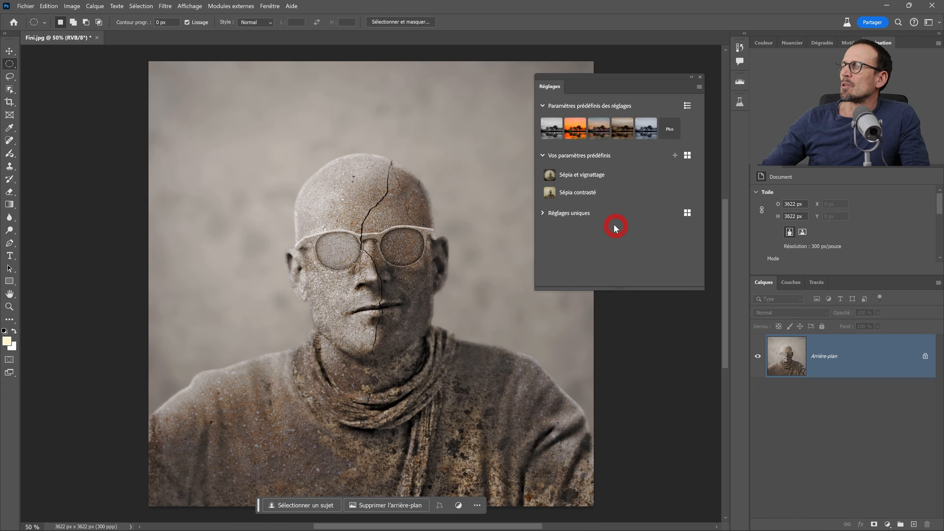
left_click(584, 172)
left_click(849, 399)
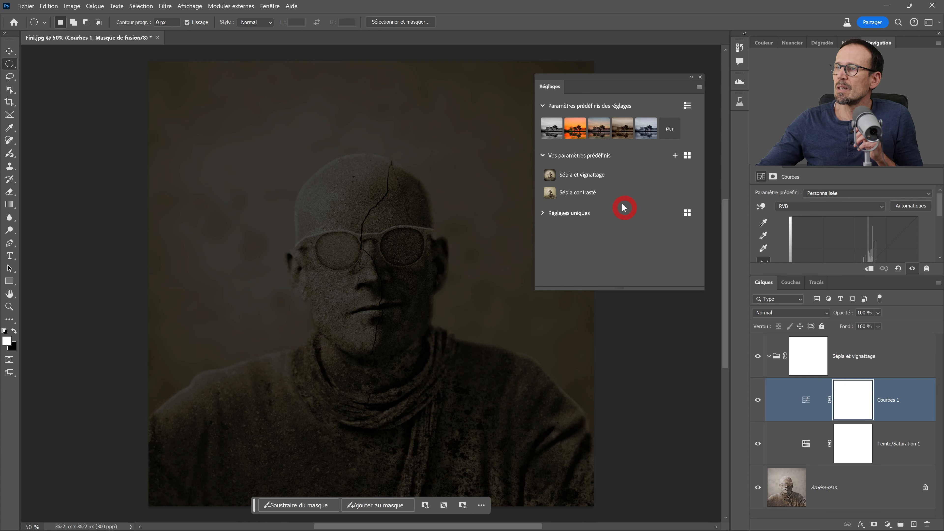
left_click(608, 177)
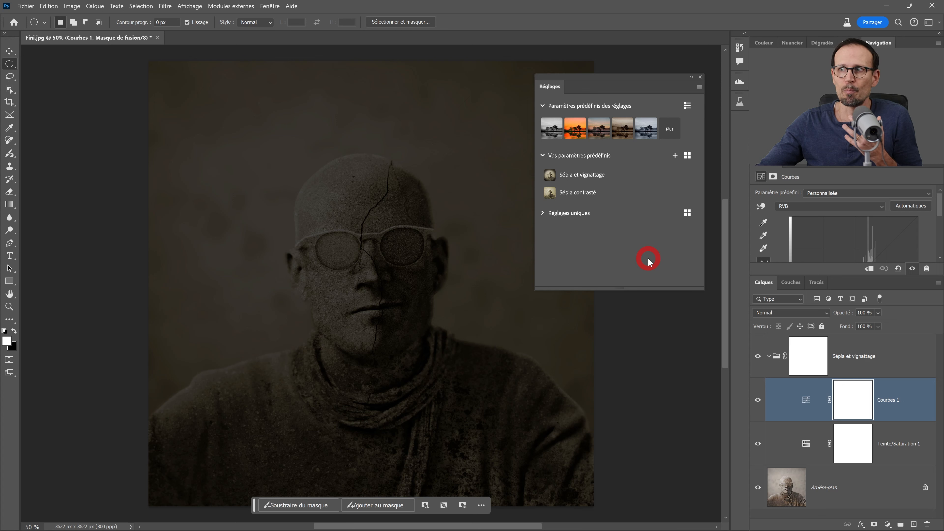
Step: Paint black with a soft 1861 px brush over the centre of the Courbes 1 mask, keeping the darkening at the image edges
left_click(842, 397)
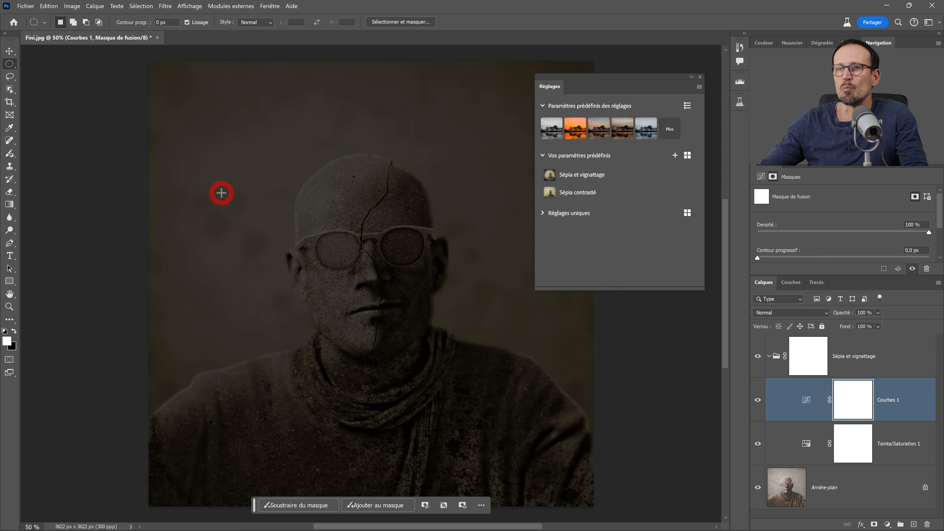
right_click(7, 156)
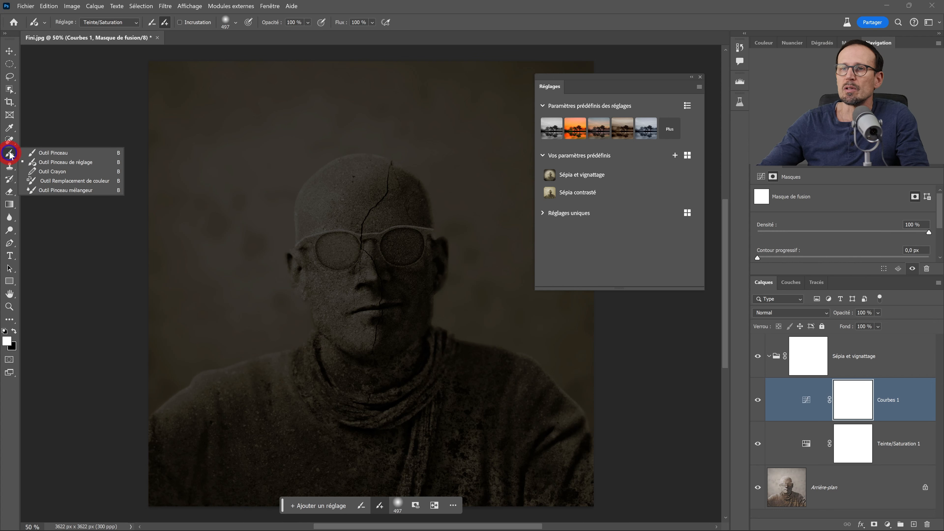
left_click(47, 151)
mouse_move(336, 259)
left_mouse_down()
mouse_move(521, 312)
mouse_move(505, 305)
left_mouse_up()
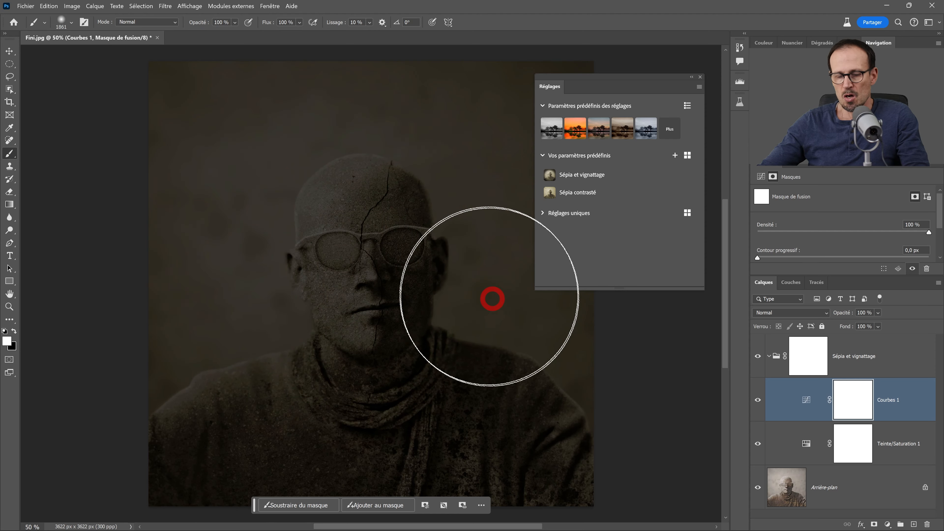
key("x")
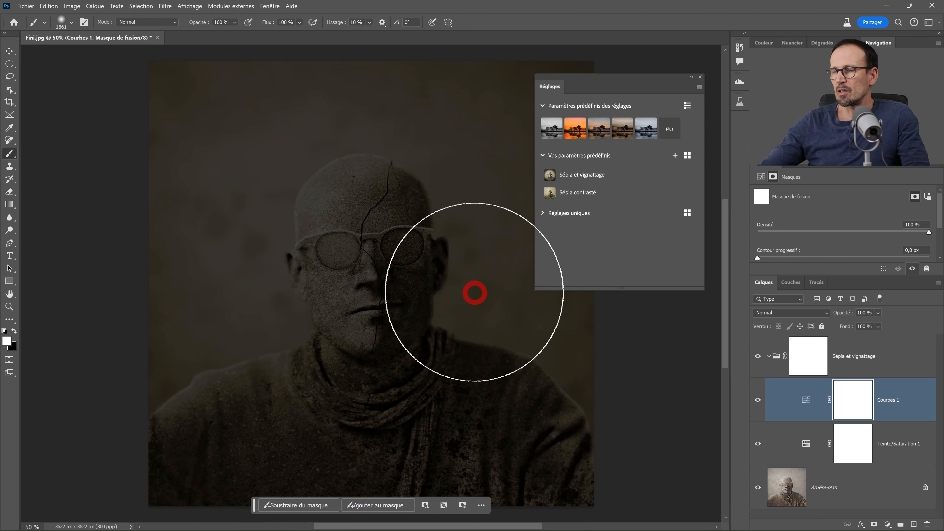
mouse_move(375, 261)
left_mouse_down()
mouse_move(396, 219)
mouse_move(329, 287)
mouse_move(422, 356)
mouse_move(463, 350)
mouse_move(428, 268)
mouse_move(270, 329)
mouse_move(455, 391)
mouse_move(282, 253)
mouse_move(415, 289)
left_mouse_up()
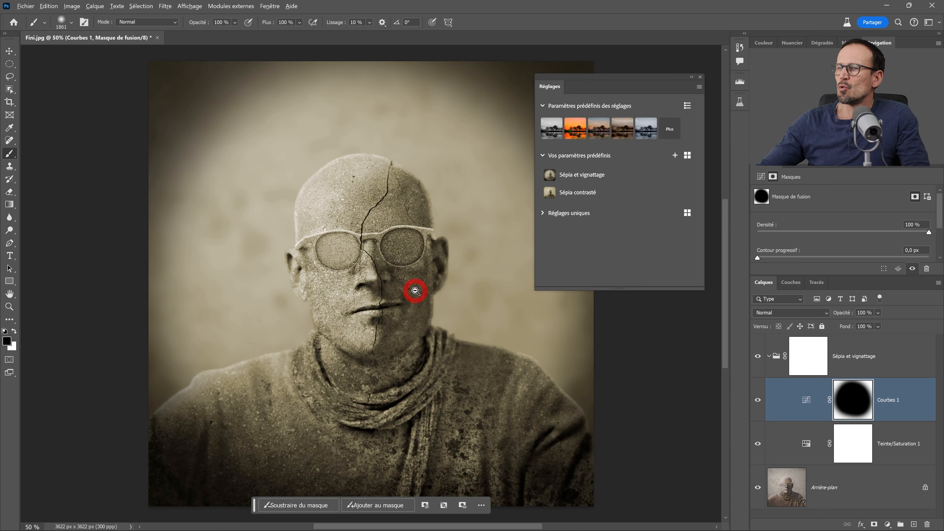
key("ctrl+minus")
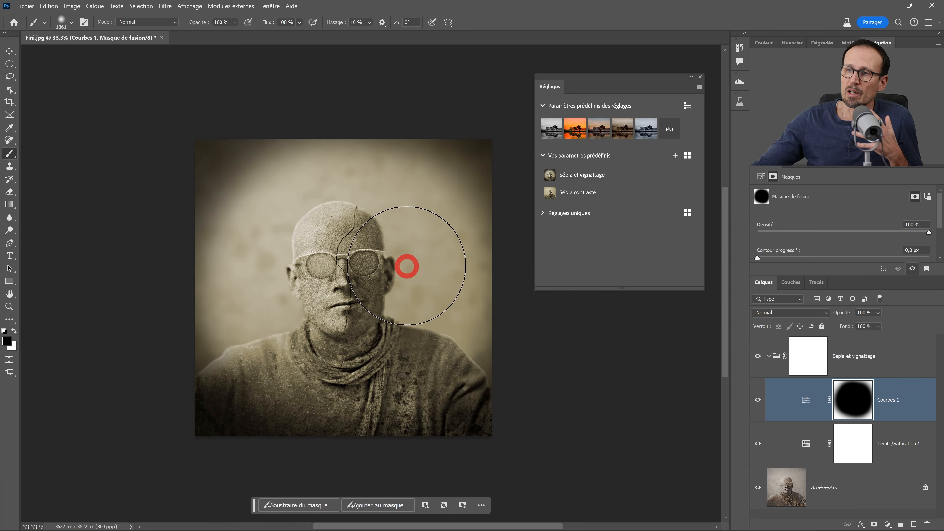